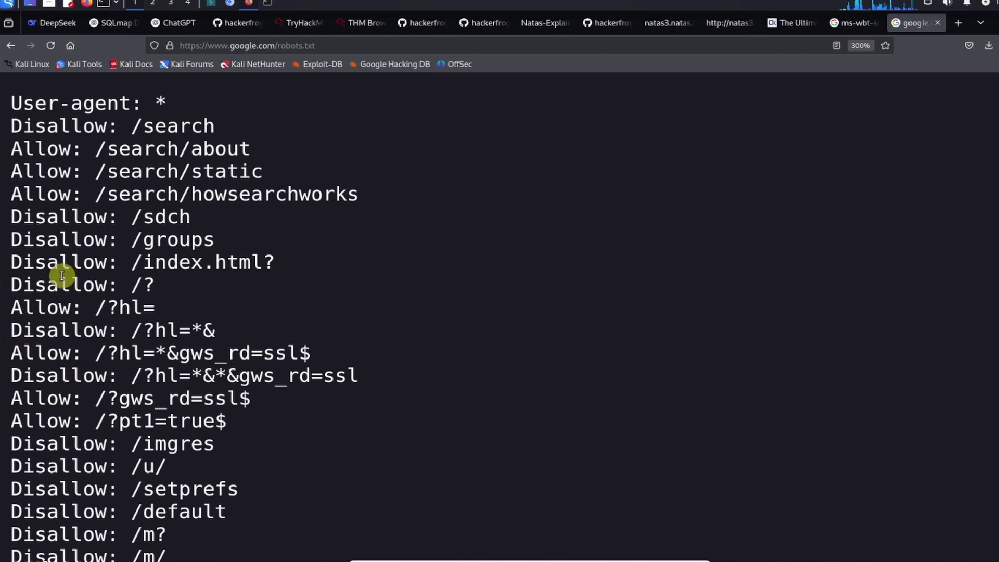
# Examine the Allow and Disallow entries throughout Google's robots.txt file, including the AdsBot section
pyautogui.moveTo(24, 147); pyautogui.dragTo(390, 193)
pyautogui.click(373, 258)
pyautogui.moveTo(23, 216); pyautogui.dragTo(157, 285)
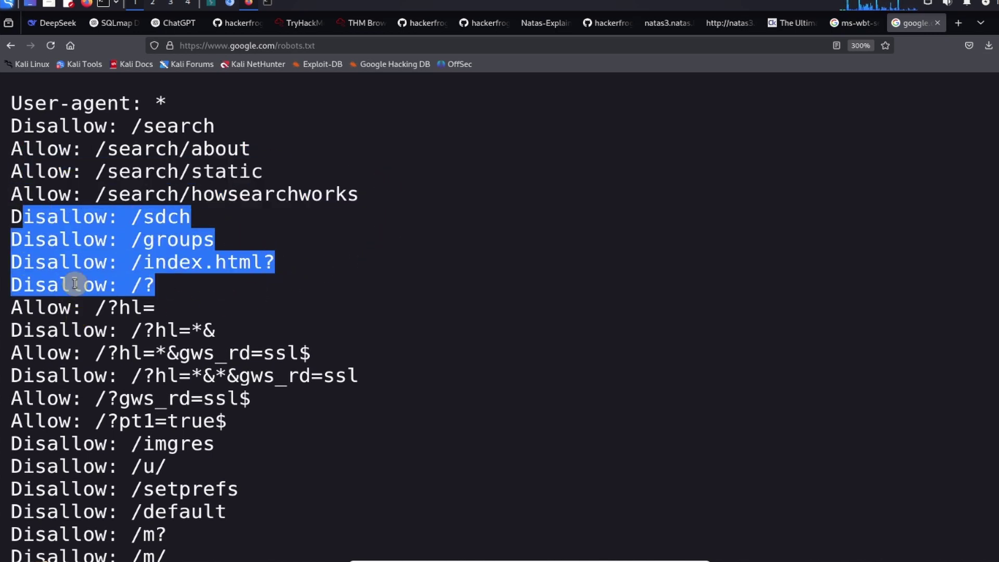
pyautogui.click(240, 442)
pyautogui.scroll(-6, 234, 427)
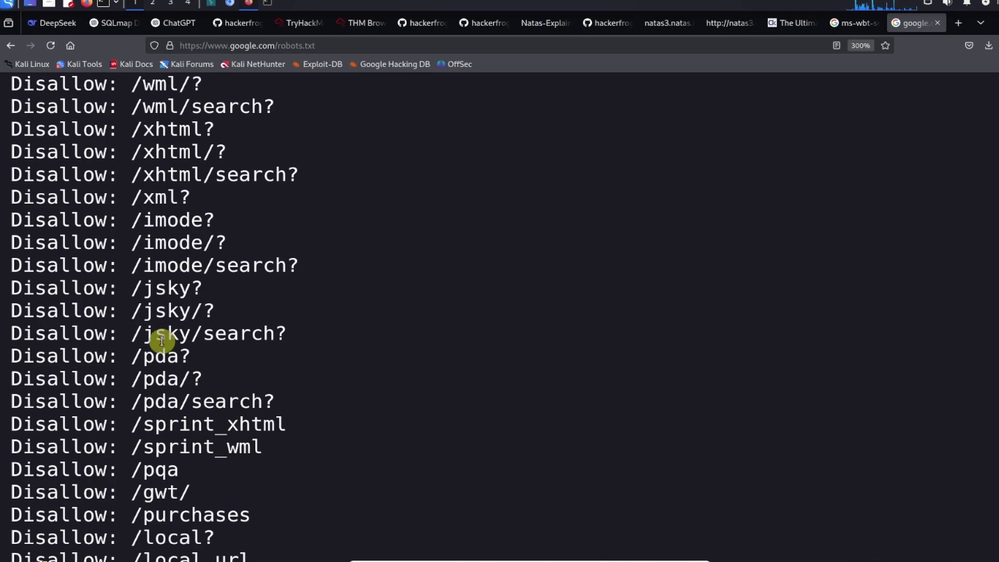
pyautogui.scroll(-8, 77, 255)
pyautogui.scroll(-15, 75, 254)
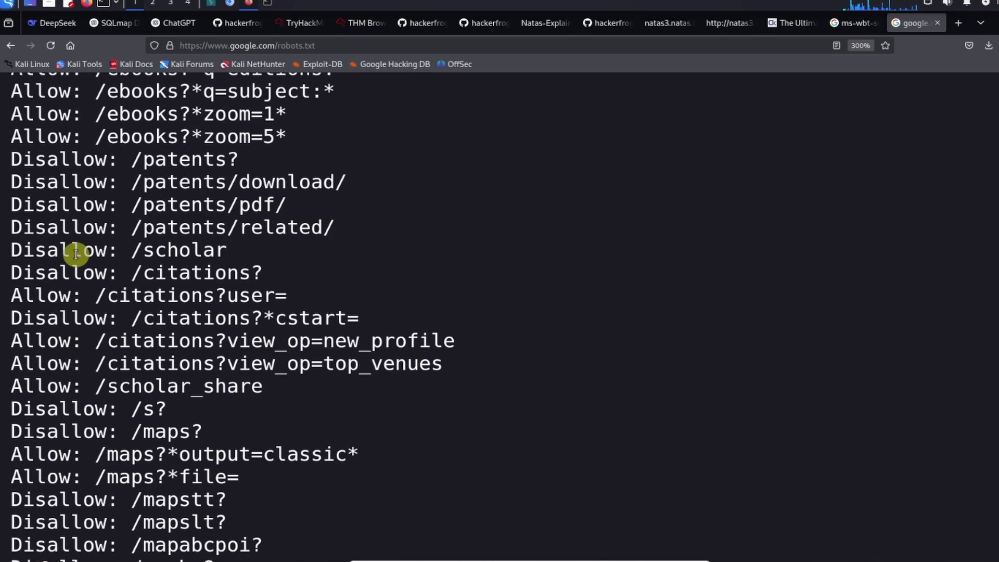
pyautogui.scroll(-20, 76, 254)
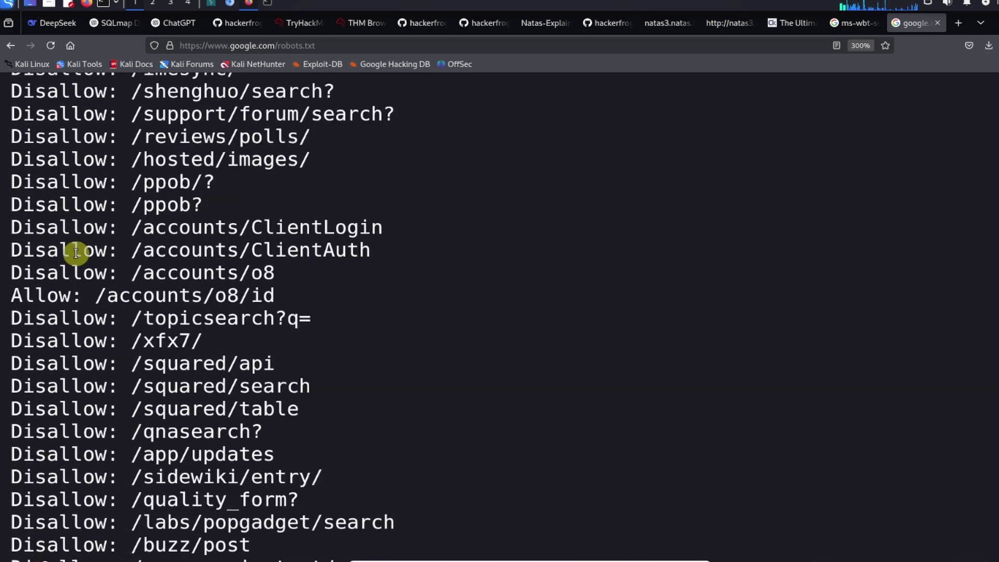
pyautogui.scroll(-15, 76, 254)
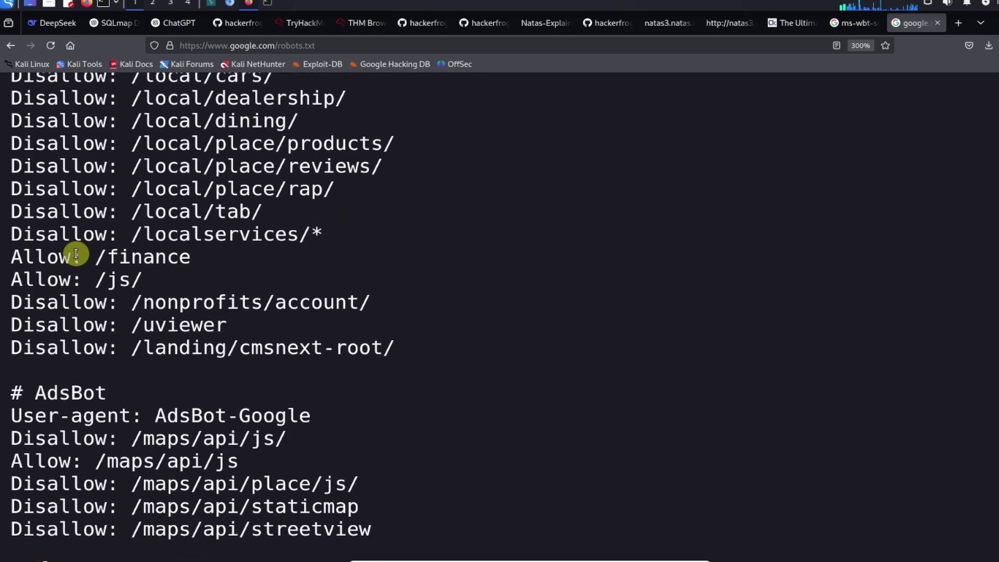
pyautogui.scroll(20, 76, 251)
pyautogui.scroll(20, 77, 248)
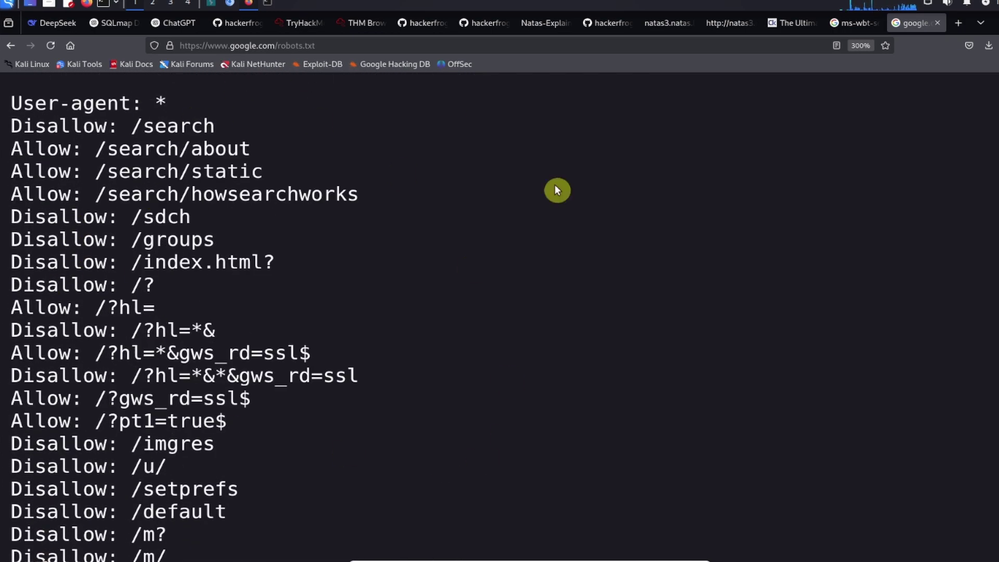
# Review the natas3 page and its HTML source comment about Google, and close the source view
pyautogui.click(659, 26)
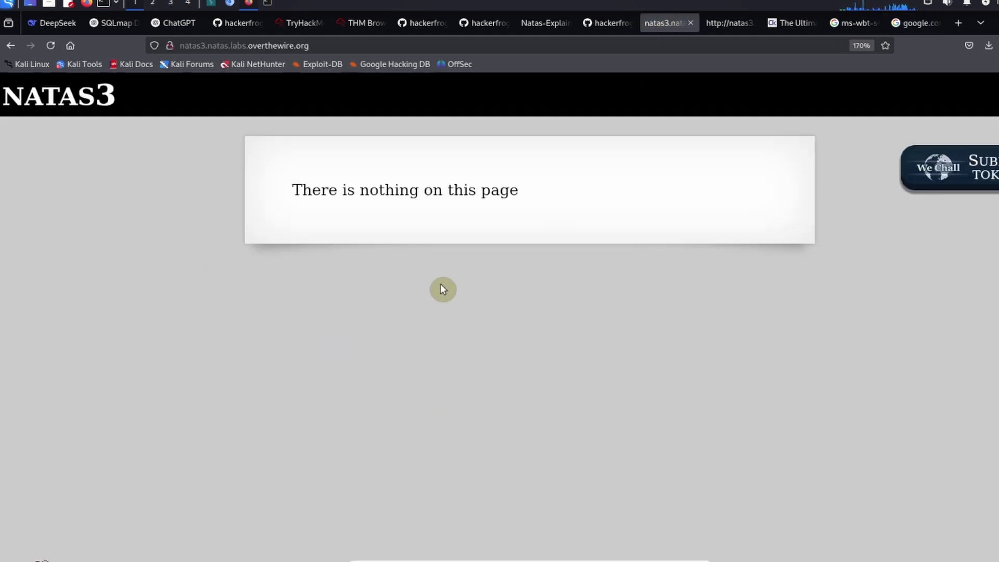
pyautogui.click(729, 23)
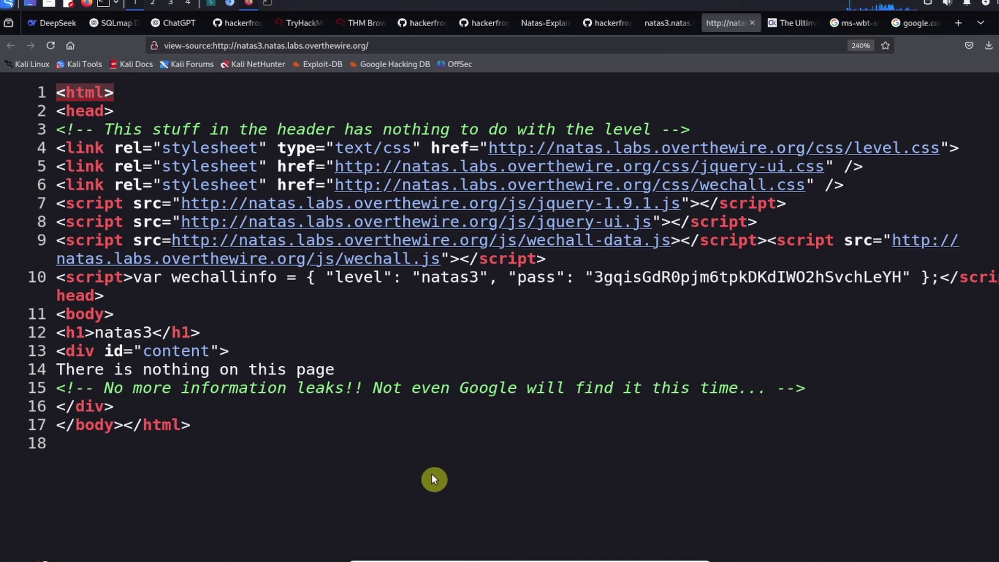
pyautogui.click(751, 23)
pyautogui.click(718, 23)
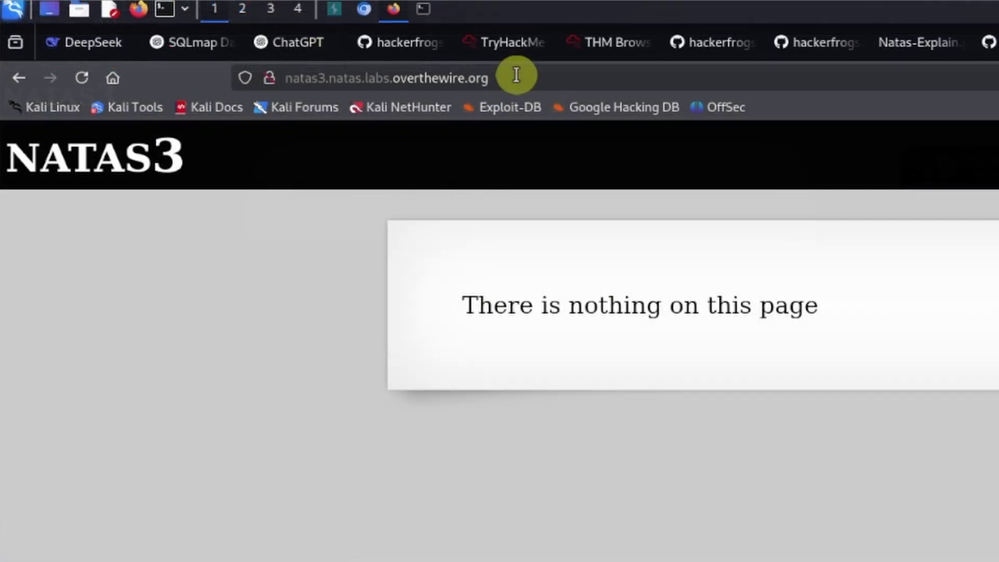
# Load natas3.natas.labs.overthewire.org/robots.txt in the natas3 page's tab
pyautogui.click(516, 76)
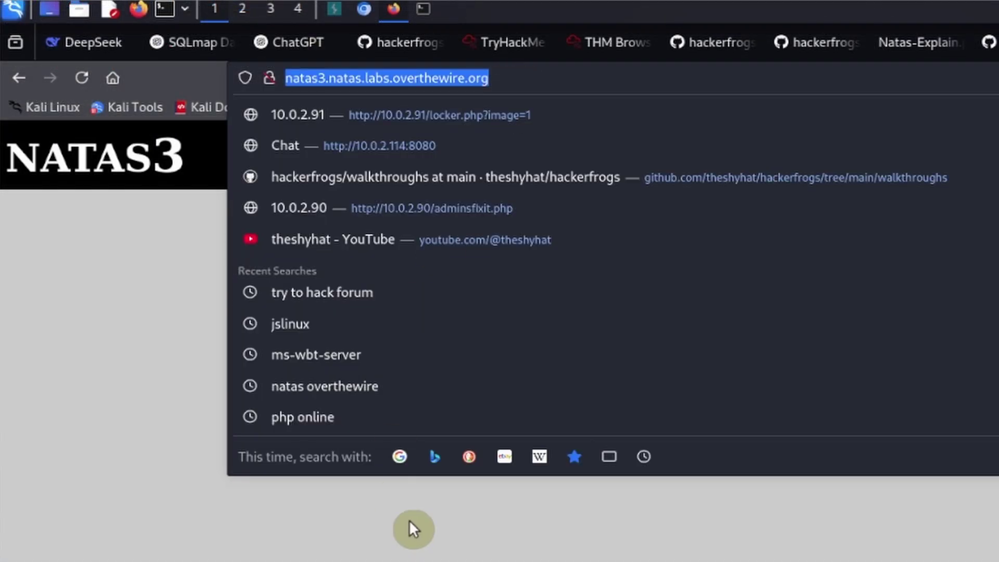
pyautogui.press('End')
pyautogui.write('/')
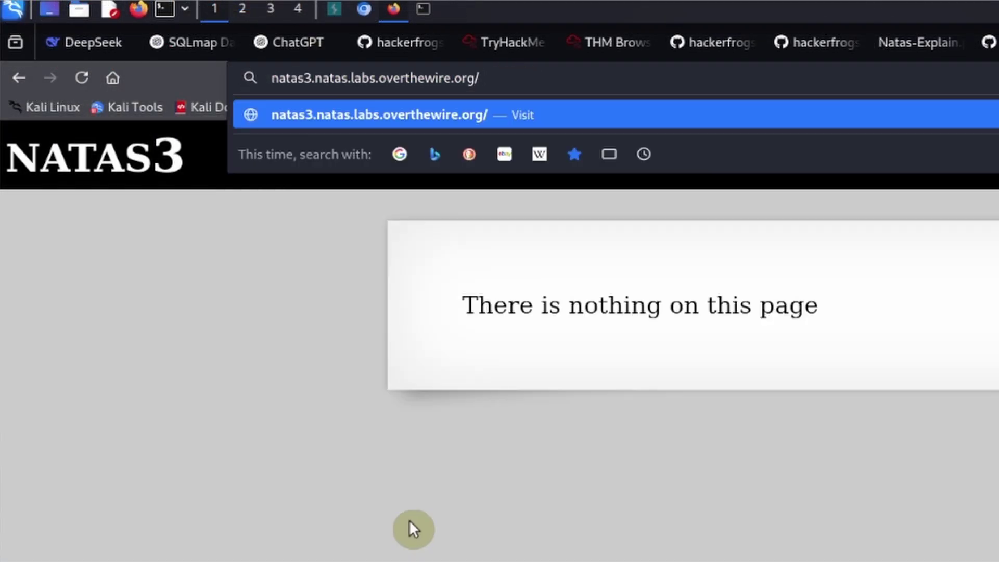
pyautogui.write('robots.txt')
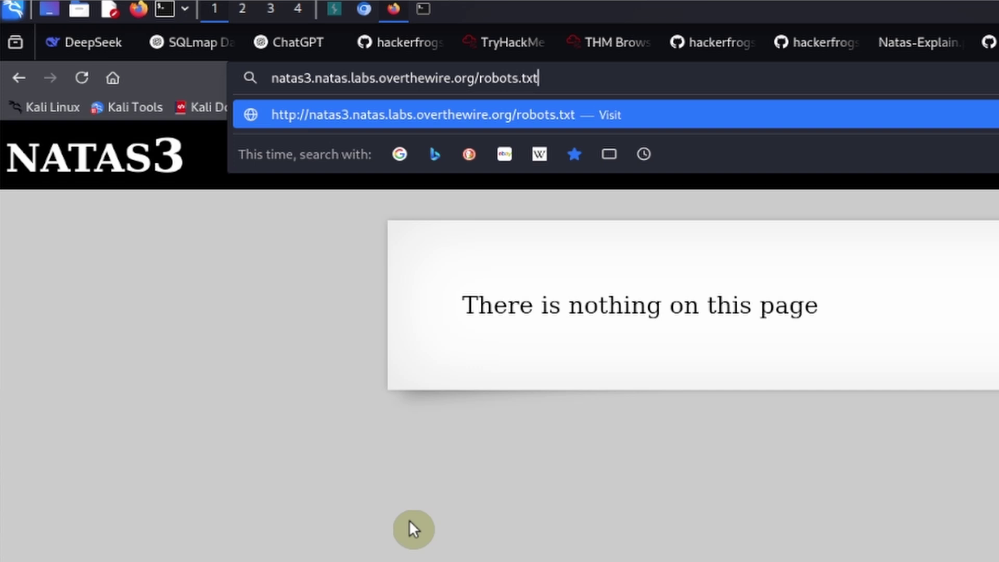
pyautogui.press('Return')
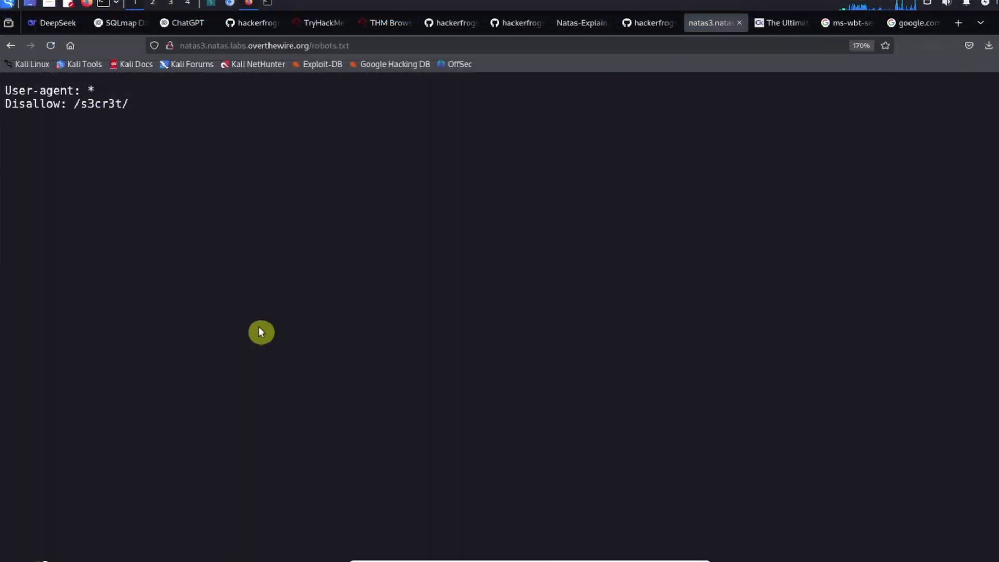
# Copy the disallowed path /s3cr3t/ from the natas3 robots.txt file
pyautogui.hotkey('ctrl', '+')
pyautogui.hotkey('ctrl', '+')
pyautogui.hotkey('ctrl', '+')
pyautogui.hotkey('ctrl', '+')
pyautogui.hotkey('ctrl', '+')
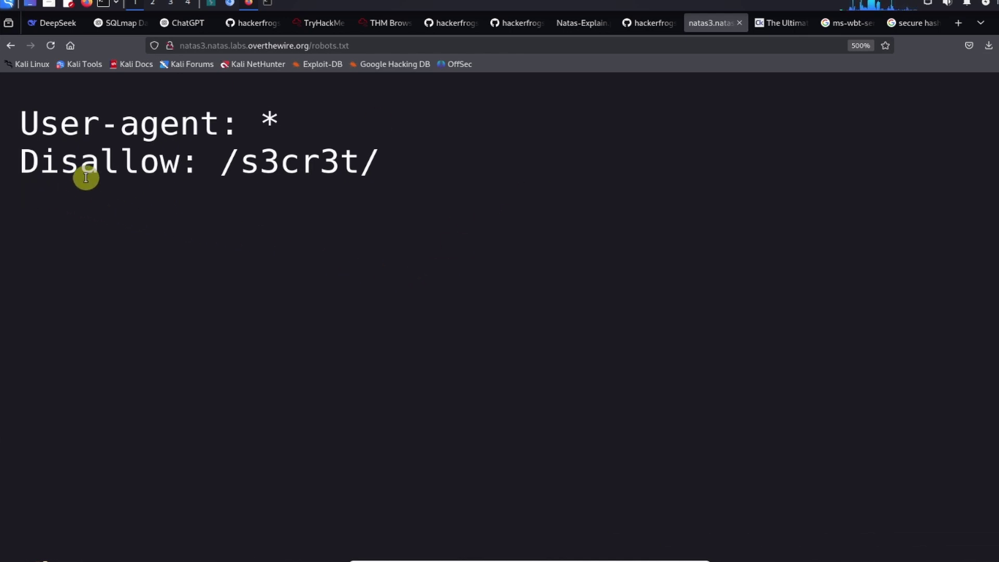
pyautogui.moveTo(221, 161); pyautogui.dragTo(381, 162)
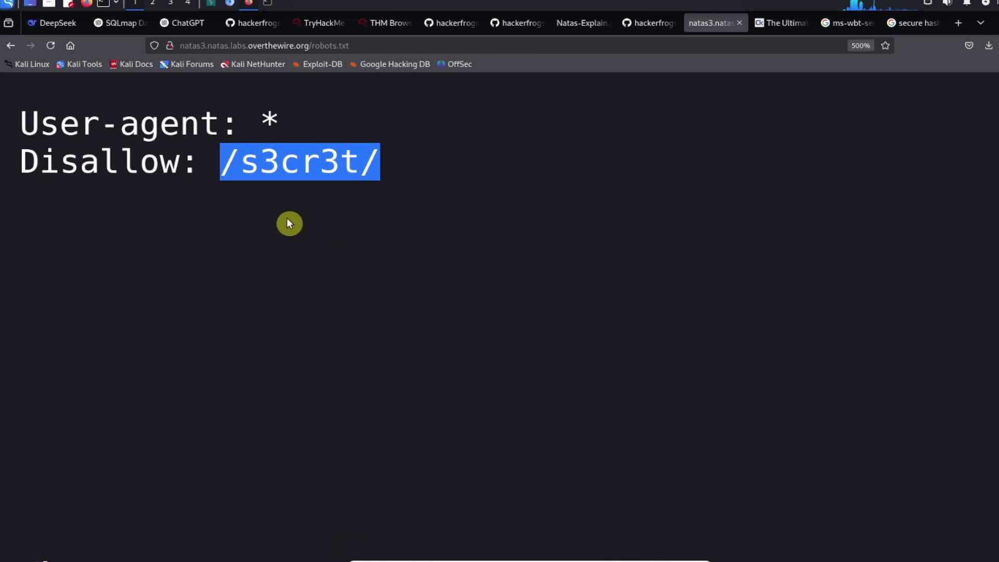
pyautogui.rightClick(301, 162)
pyautogui.click(332, 187)
pyautogui.click(517, 166)
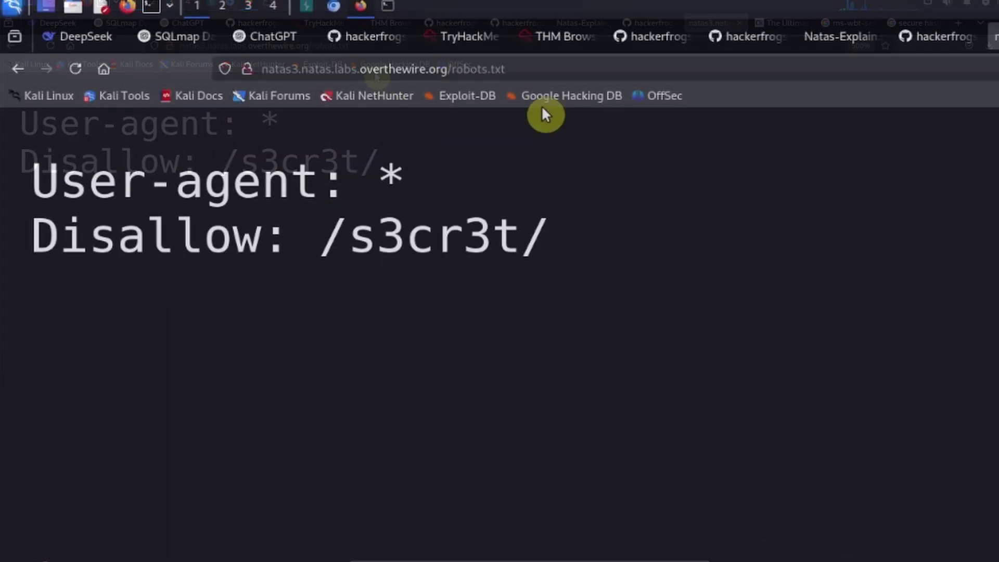
# Replace /robots.txt in the page address with /s3cr3t/ and load that directory
pyautogui.click(534, 65)
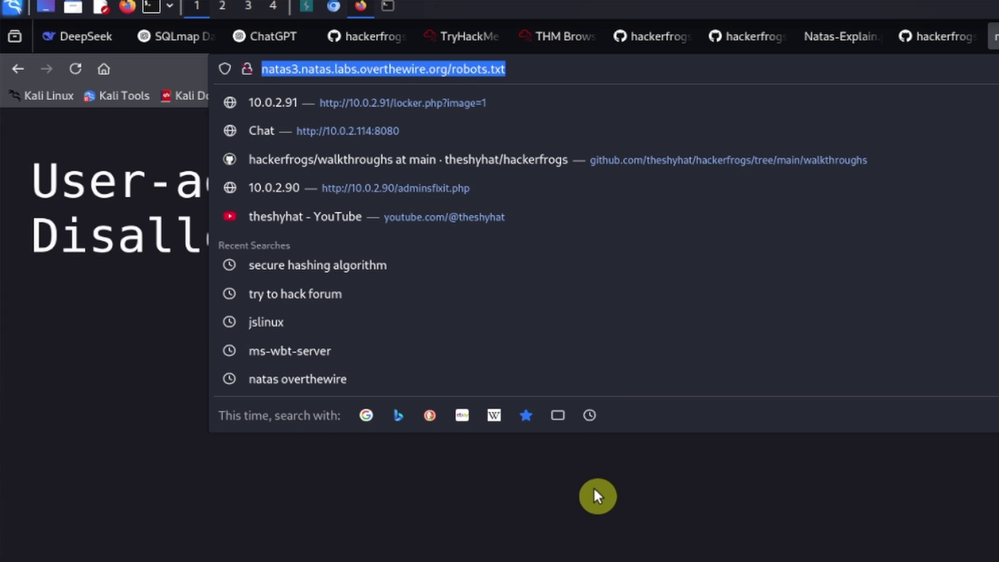
pyautogui.press('Right')
pyautogui.press('Left')
pyautogui.press('Left')
pyautogui.press('Left')
pyautogui.press('Left')
pyautogui.press('Left')
pyautogui.press('Left')
pyautogui.press('Left')
pyautogui.press('Left')
pyautogui.press('Left')
pyautogui.press('Left')
pyautogui.press('Left')
pyautogui.press('Left')
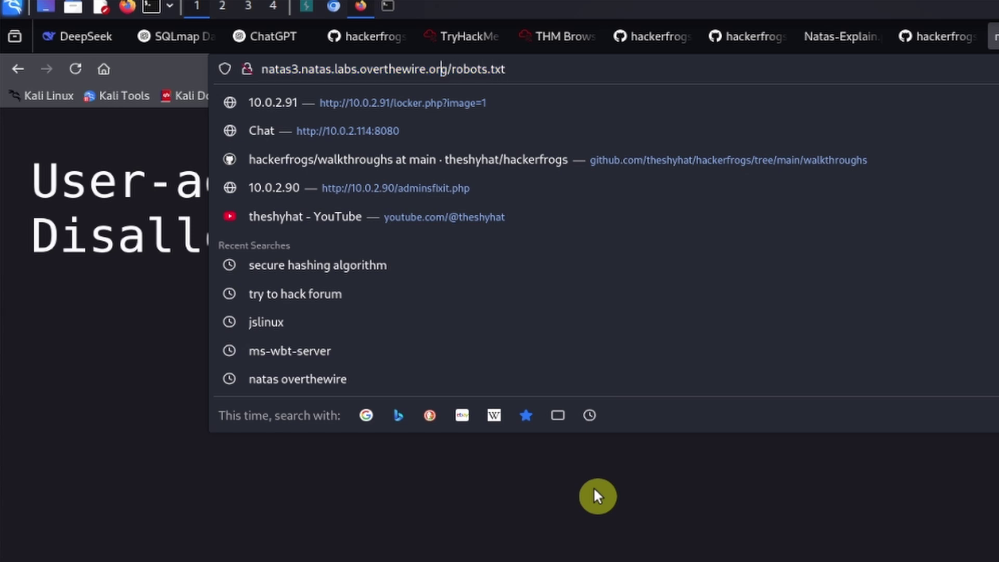
pyautogui.press('Right')
pyautogui.hotkey('shift', 'End')
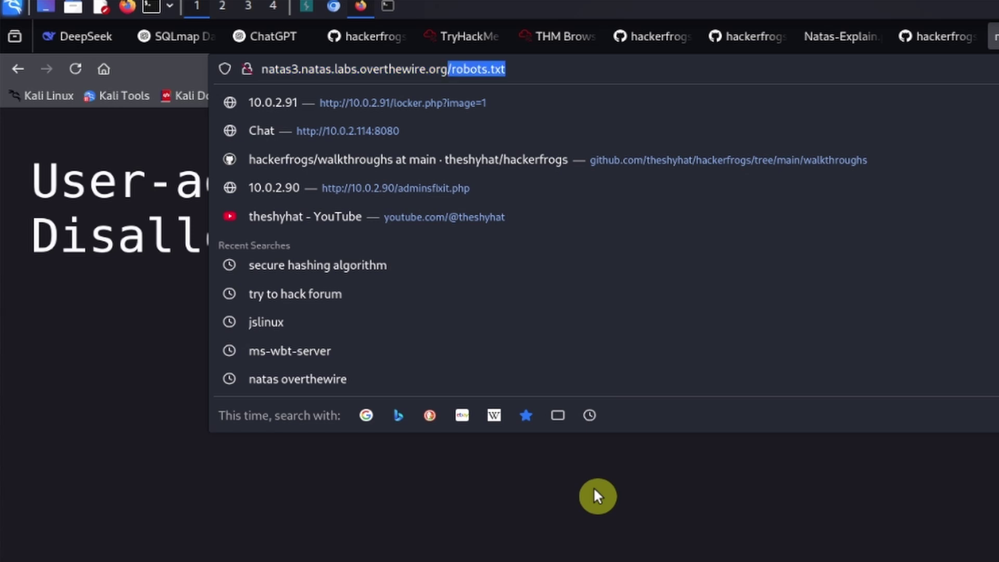
pyautogui.write('/s3cr3t/')
pyautogui.press('Left')
pyautogui.press('Left')
pyautogui.press('Left')
pyautogui.press('Left')
pyautogui.press('Left')
pyautogui.press('Left')
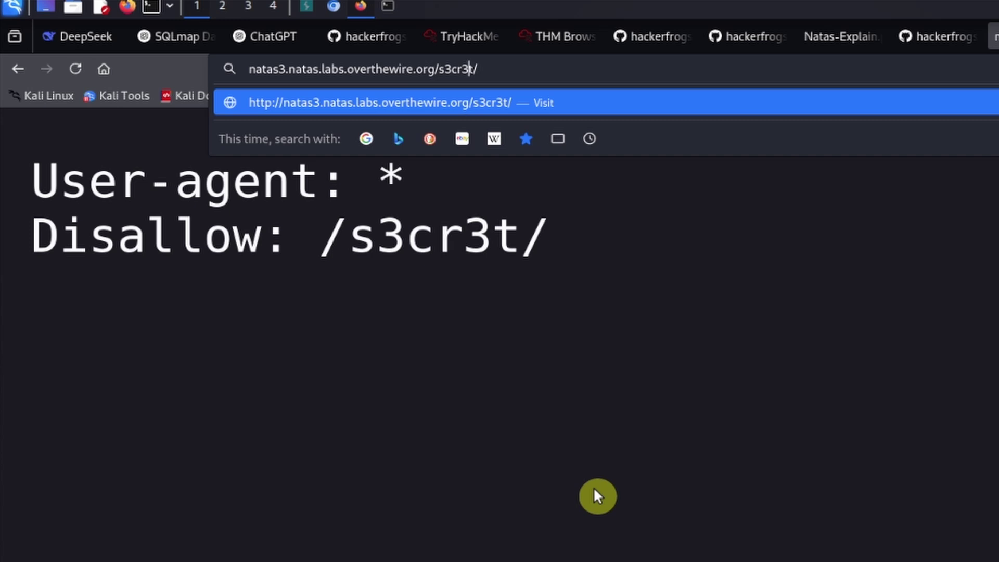
pyautogui.press('Left')
pyautogui.press('End')
pyautogui.press('Return')
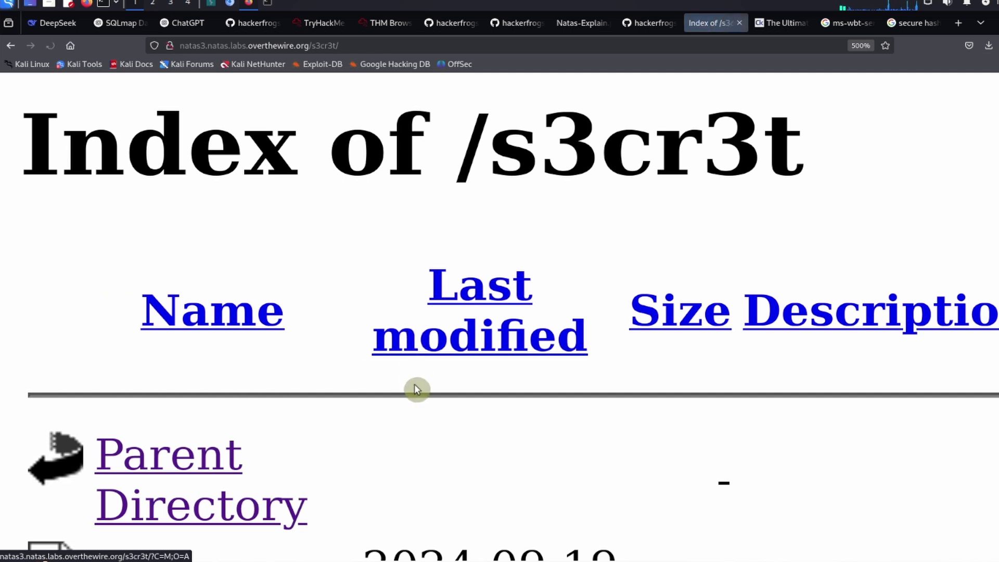
# Open the users.txt file from the /s3cr3t directory listing
pyautogui.hotkey('ctrl', '-')
pyautogui.hotkey('ctrl', '-')
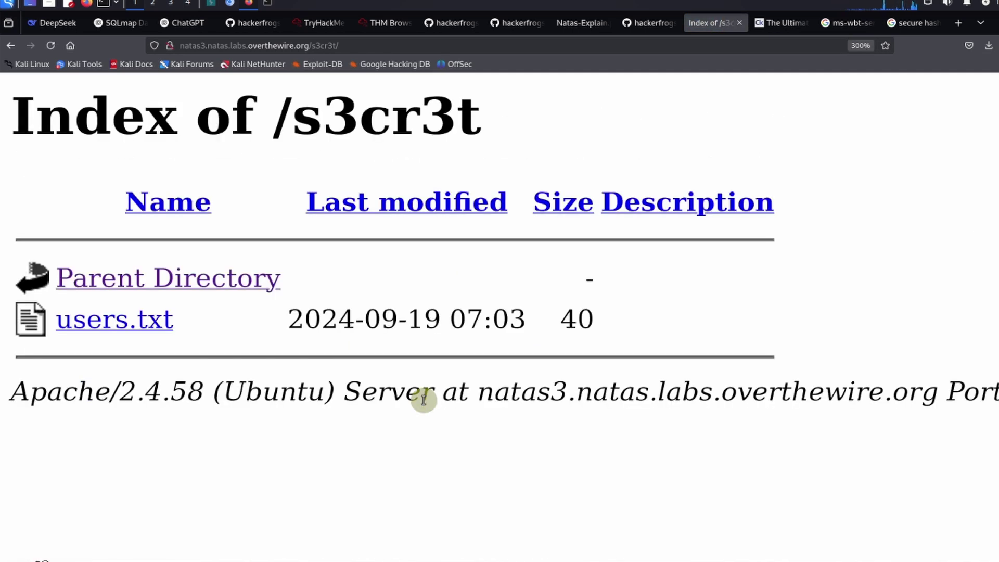
pyautogui.hotkey('ctrl', '-')
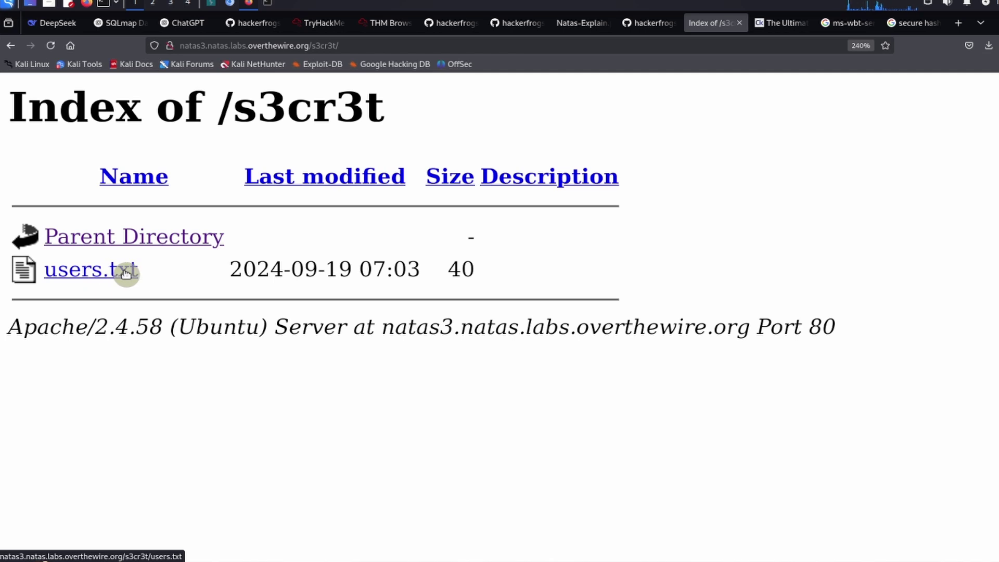
pyautogui.click(96, 276)
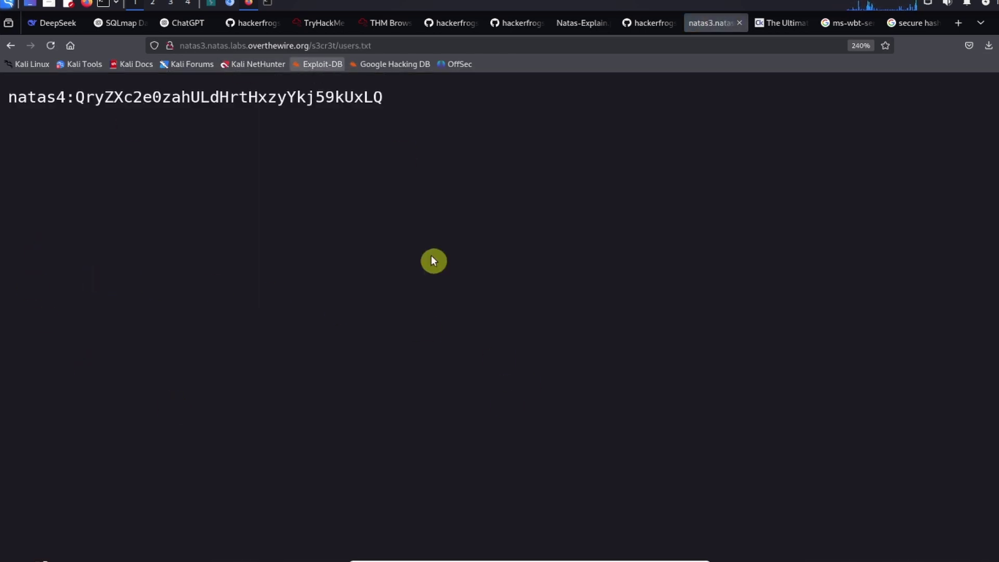
# Copy the natas4 password from users.txt, leaving out the username and colon
pyautogui.hotkey('ctrl', '+')
pyautogui.hotkey('ctrl', '+')
pyautogui.hotkey('ctrl', '+')
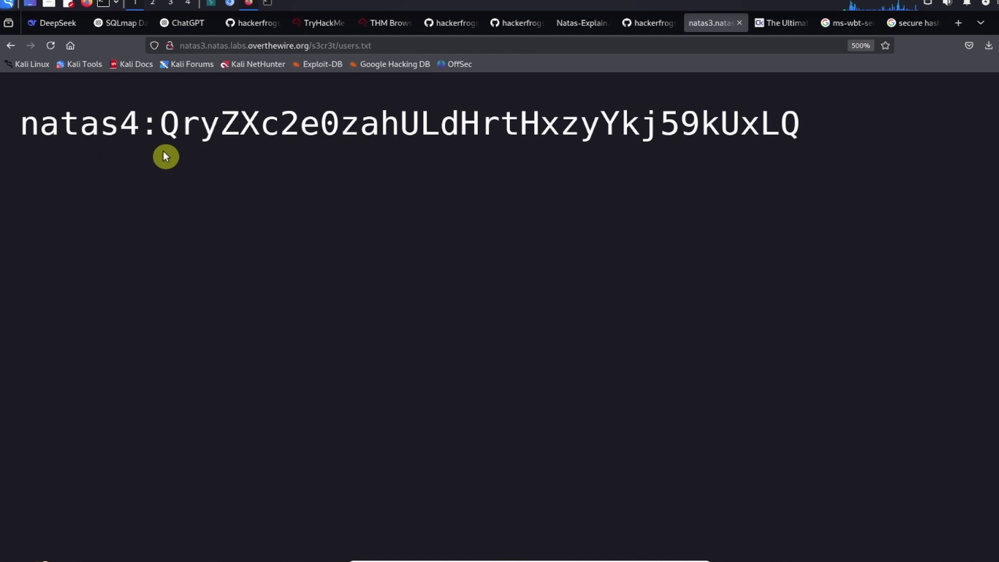
pyautogui.moveTo(161, 116); pyautogui.dragTo(774, 122)
pyautogui.rightClick(788, 131)
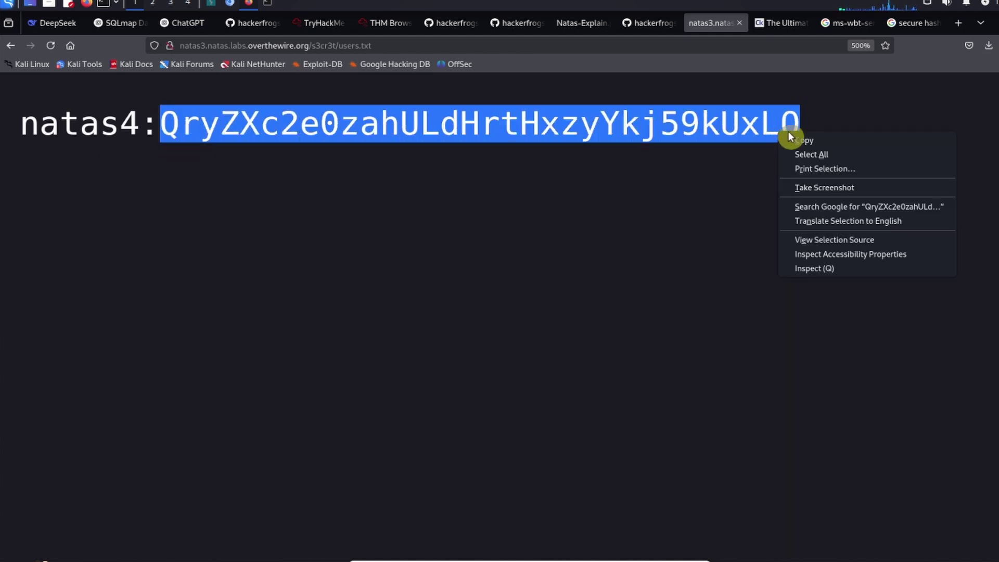
pyautogui.click(789, 137)
pyautogui.click(555, 198)
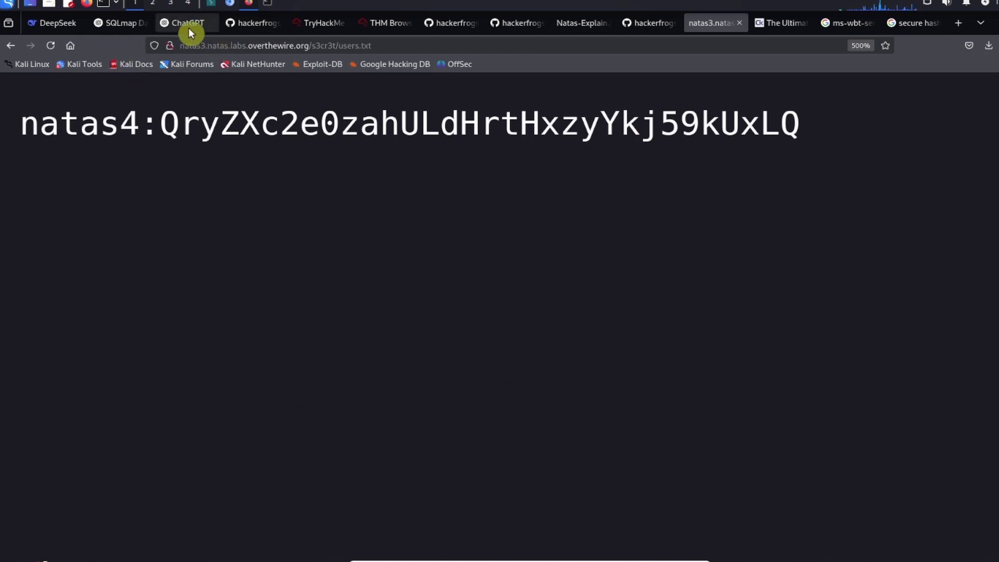
# Review the web vulnerability and method of solve notes in the 03.md natas walkthrough on GitHub
pyautogui.click(250, 22)
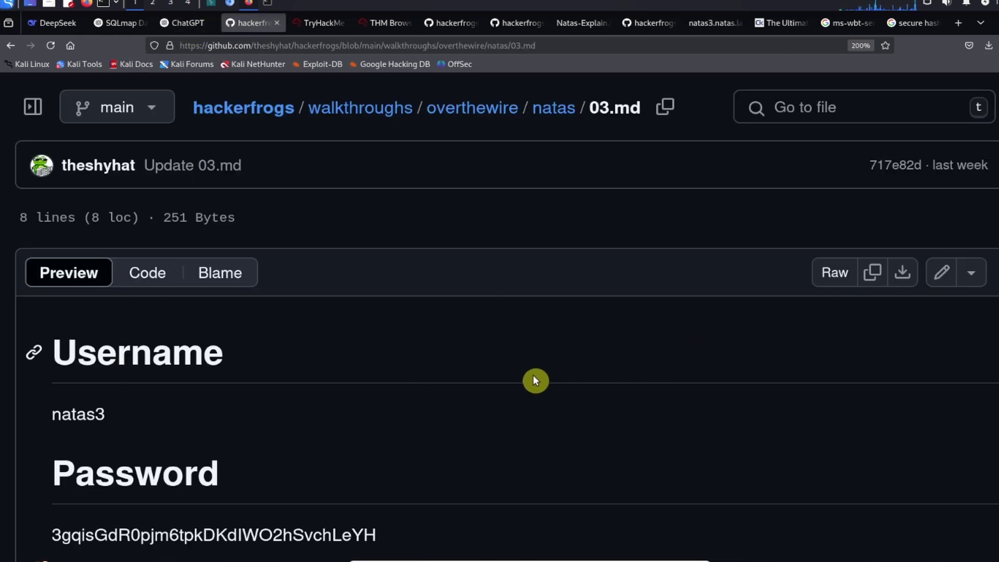
pyautogui.scroll(-5, 518, 396)
pyautogui.scroll(5, 510, 396)
pyautogui.scroll(-2, 479, 391)
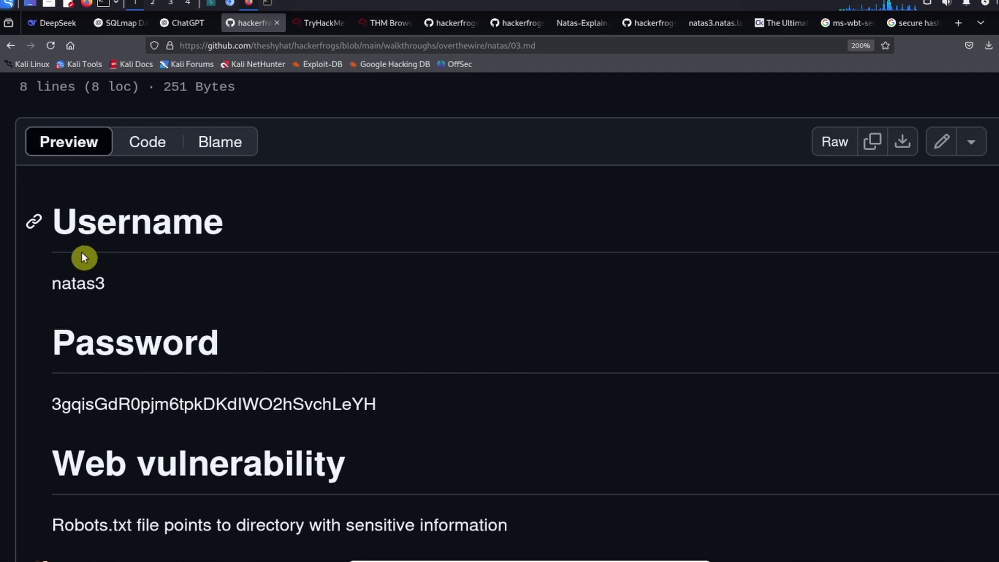
pyautogui.scroll(-2, 205, 274)
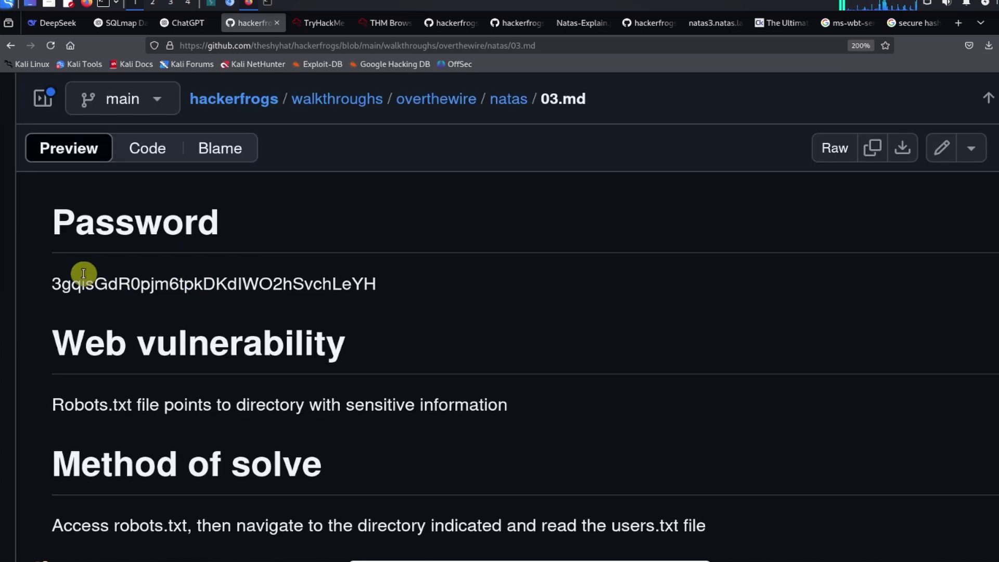
pyautogui.scroll(-1, 263, 285)
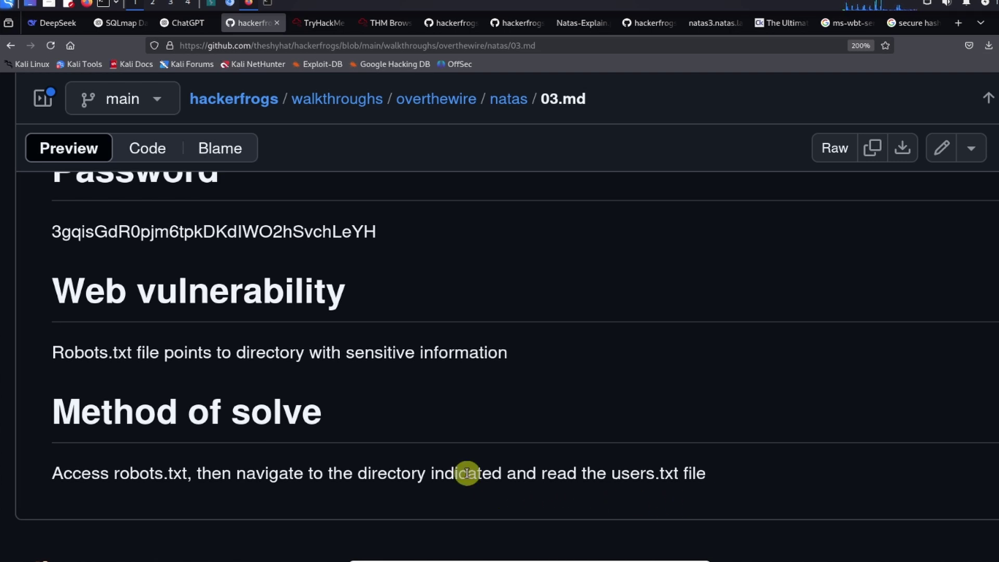
pyautogui.scroll(5, 696, 372)
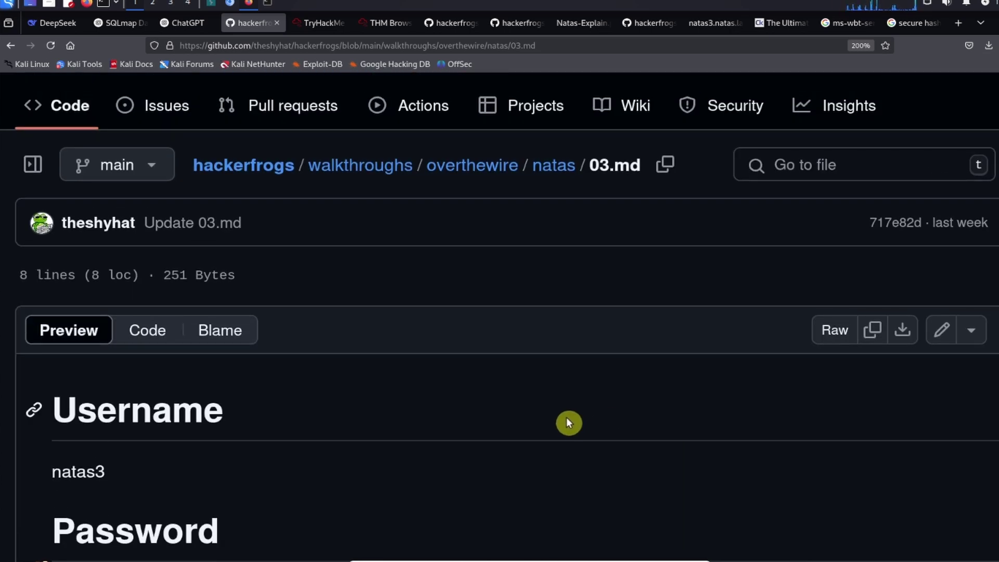